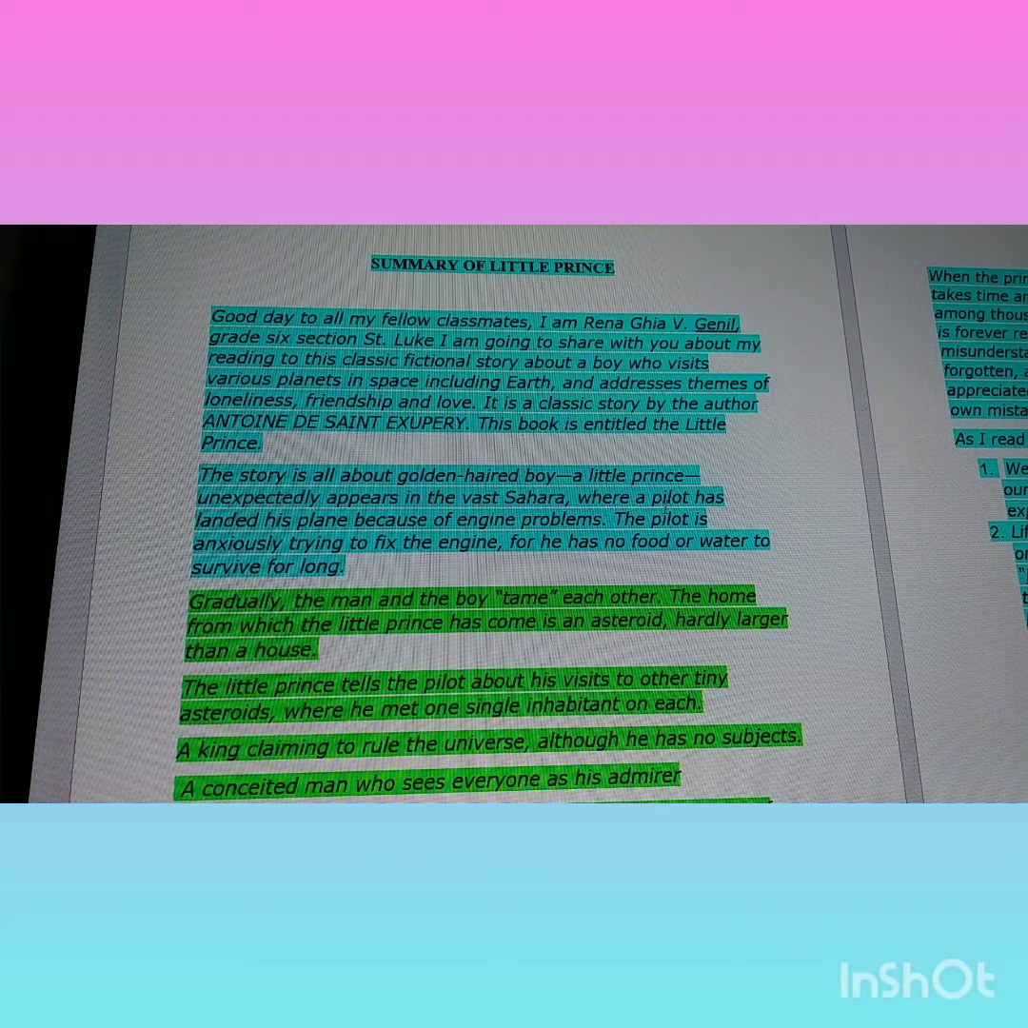
scroll(476, 513, "down", 3)
scroll(476, 514, "up", 4)
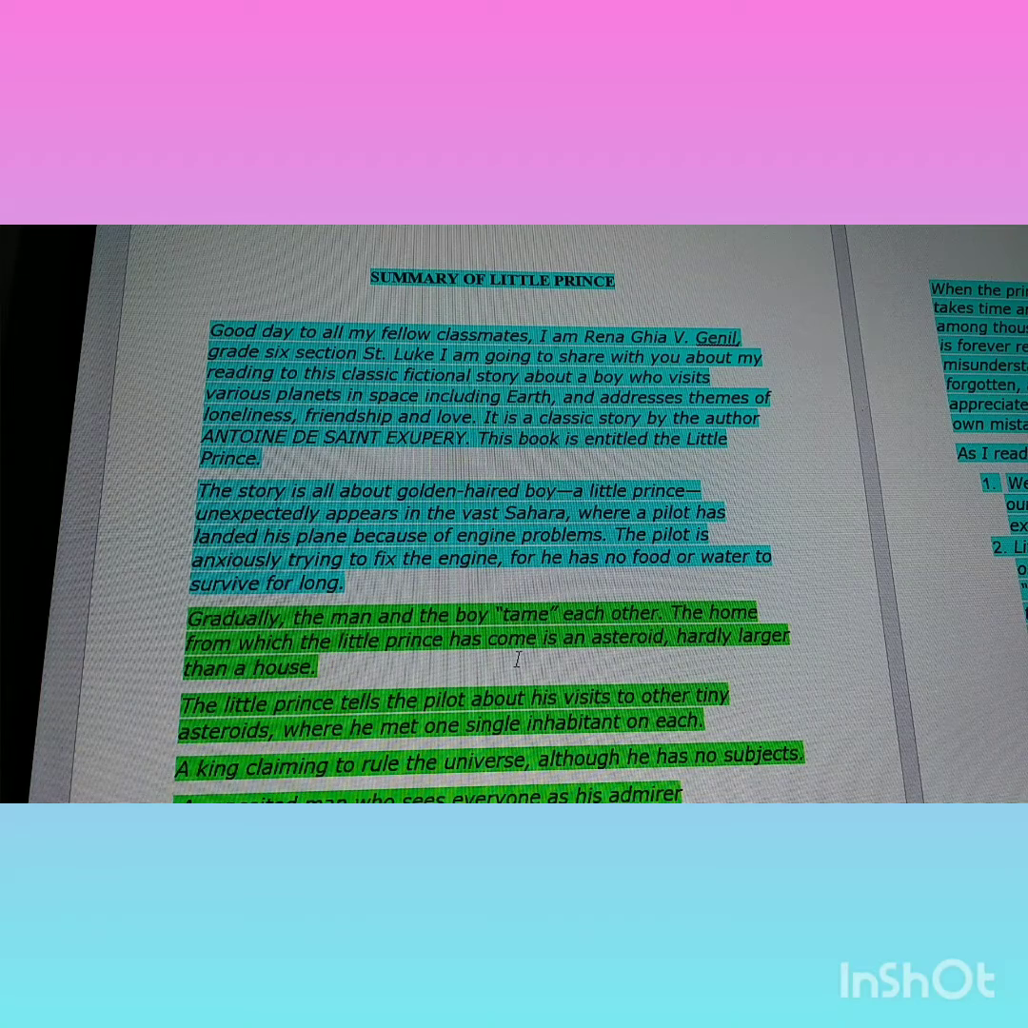
scroll(517, 660, "down", 3)
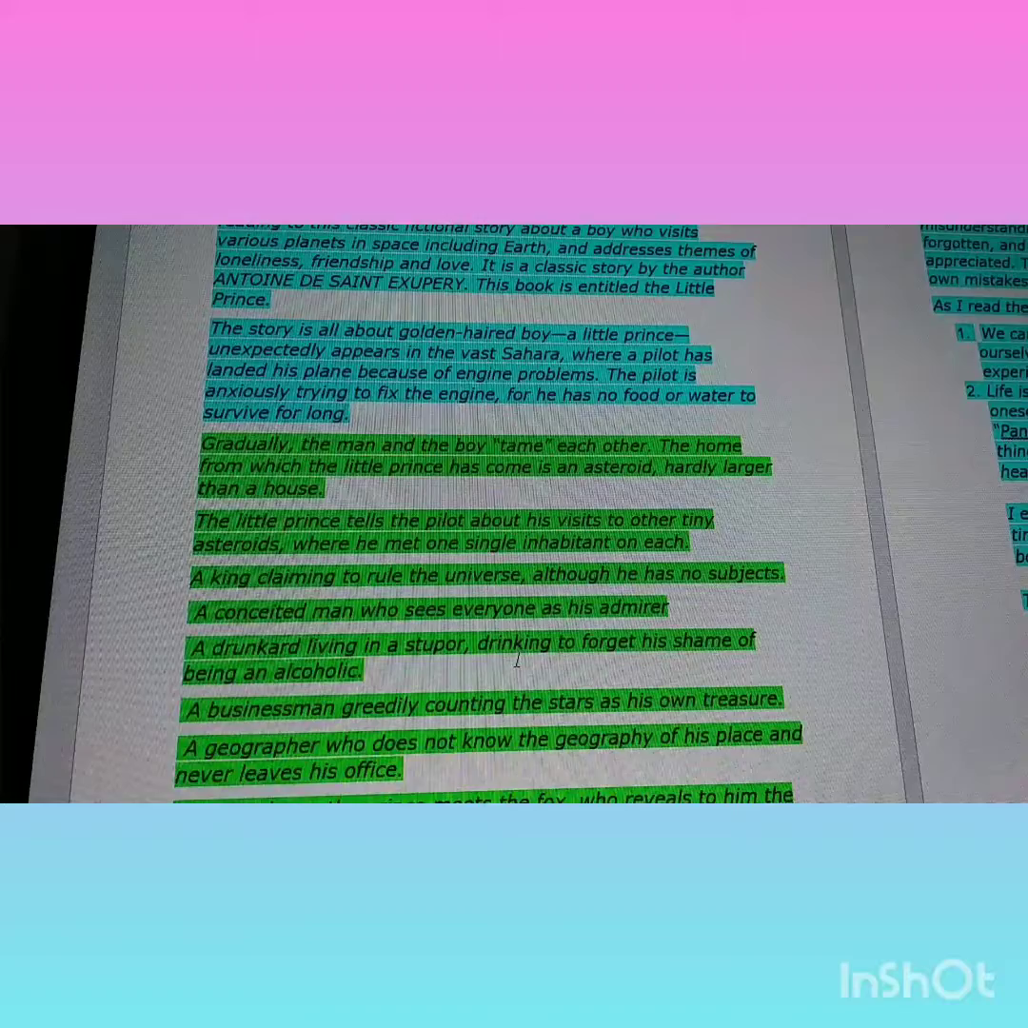
scroll(517, 660, "down", 2)
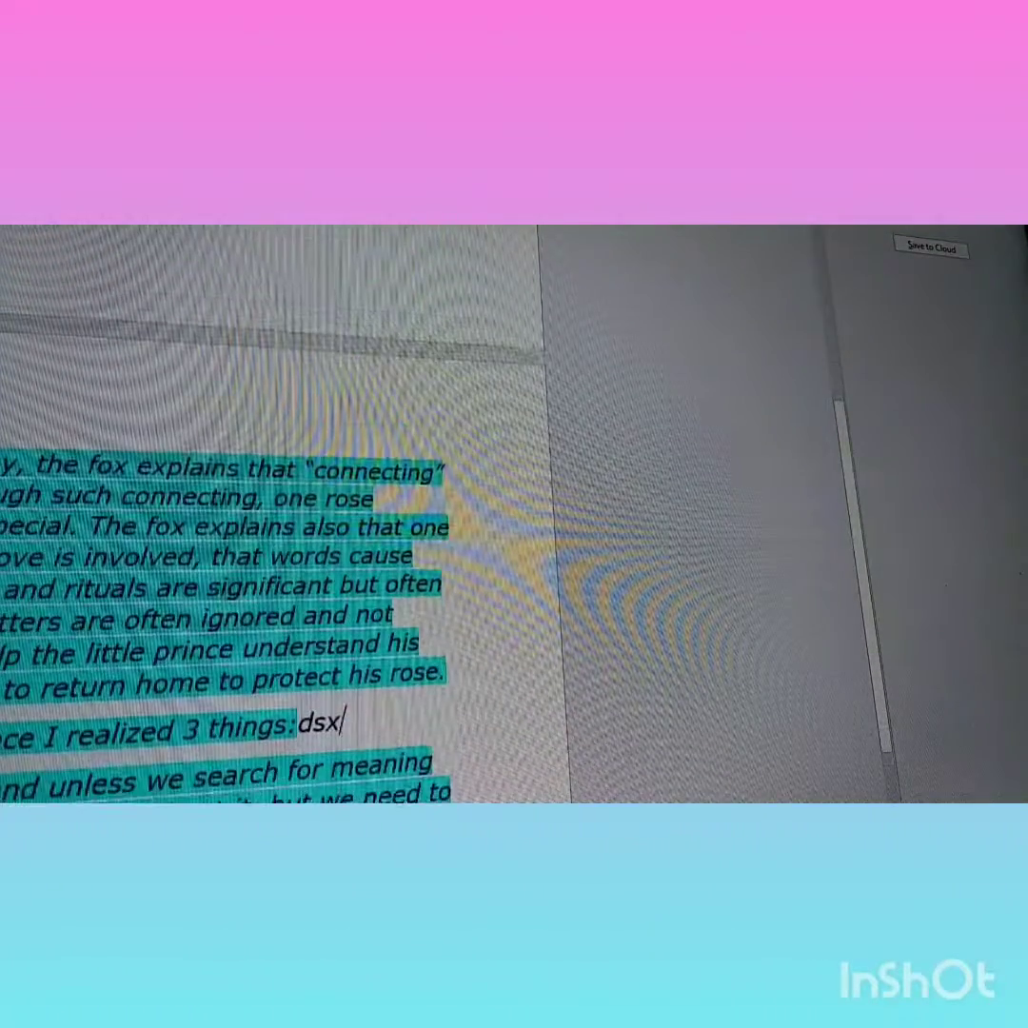
scroll(285, 514, "down", 3)
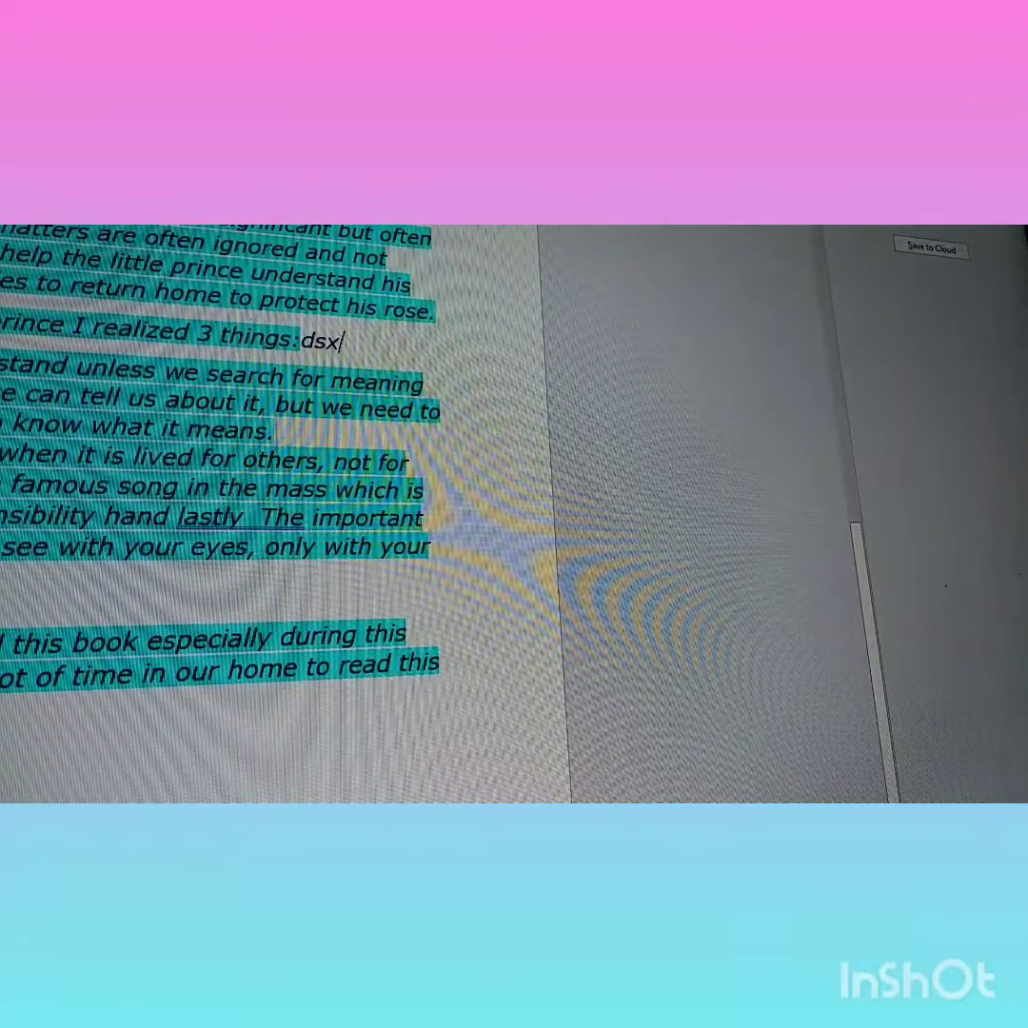